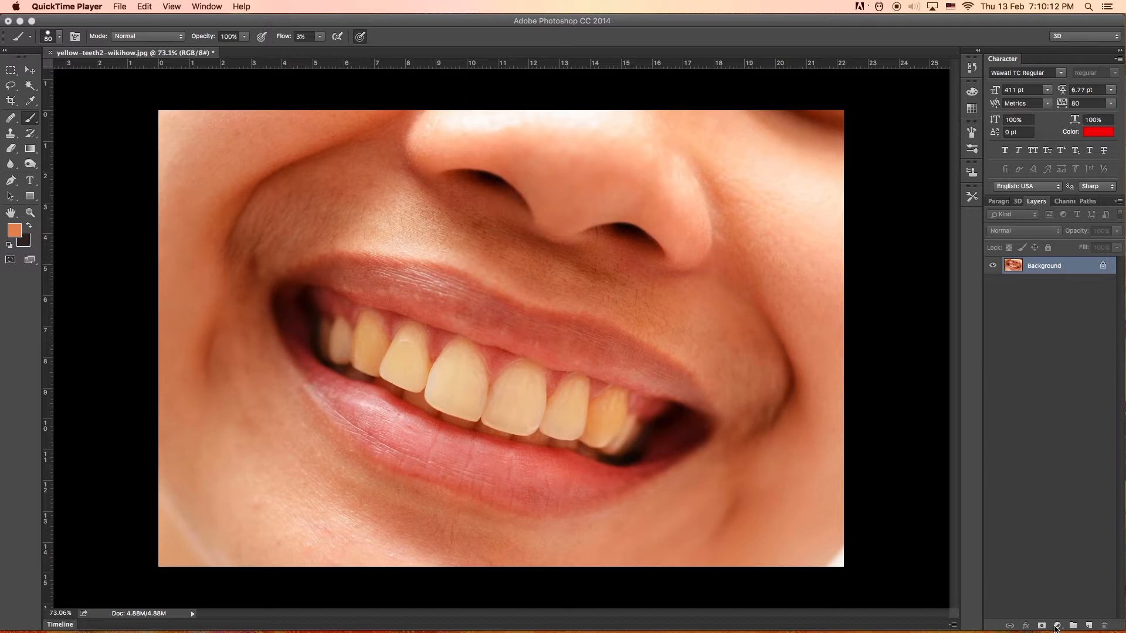
# Add a Hue/Saturation adjustment layer above the Background and move its properties clear of the teeth
pyautogui.click(1057, 626)
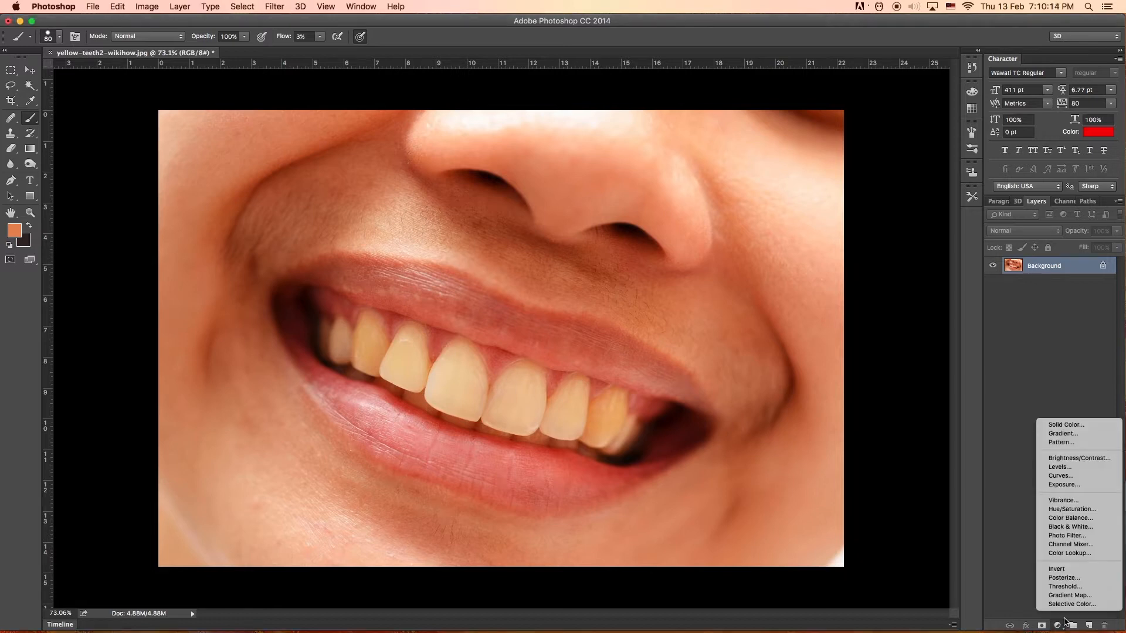
pyautogui.click(1073, 509)
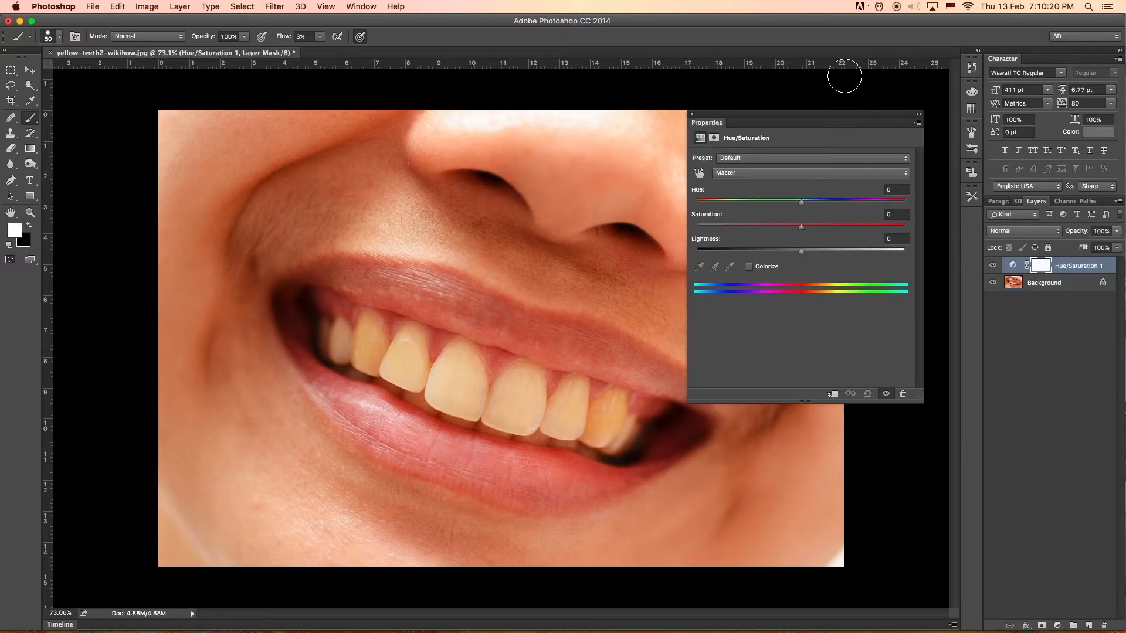
pyautogui.moveTo(815, 117); pyautogui.dragTo(949, 298)
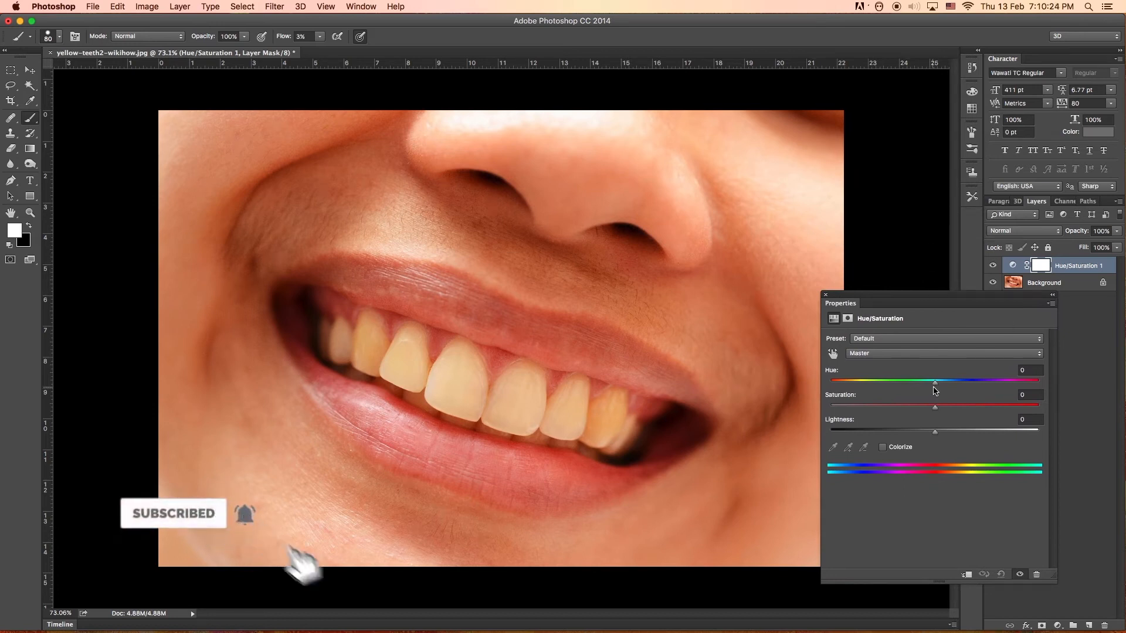
# Target the Yellows range of the Hue/Saturation adjustment by sampling the colour of the teeth in the image
pyautogui.click(833, 354)
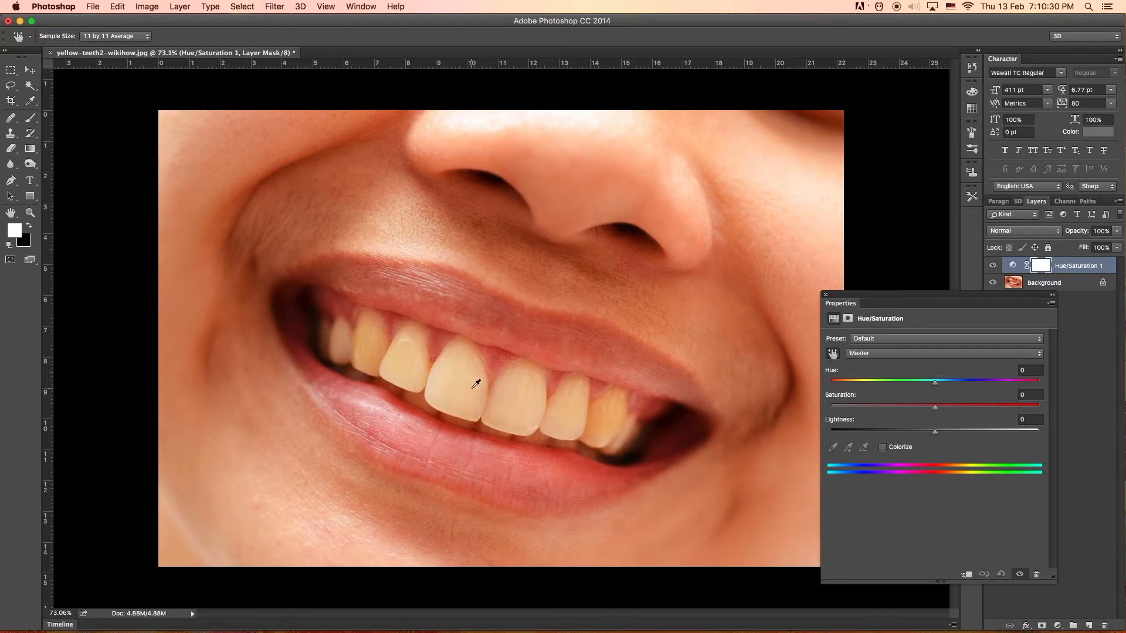
pyautogui.click(382, 346)
pyautogui.click(463, 370)
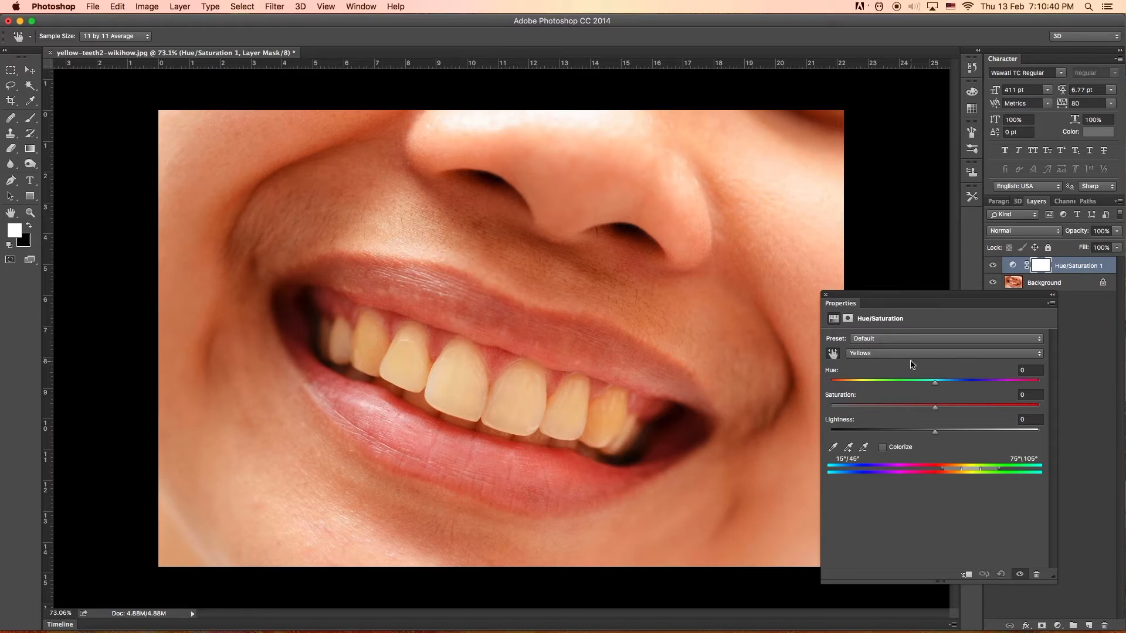
pyautogui.click(608, 411)
# Set the Yellows to hue +180 and saturation +100, and narrow the affected colour range to 19°/50° and 72°/92°
pyautogui.moveTo(936, 384); pyautogui.dragTo(1068, 382)
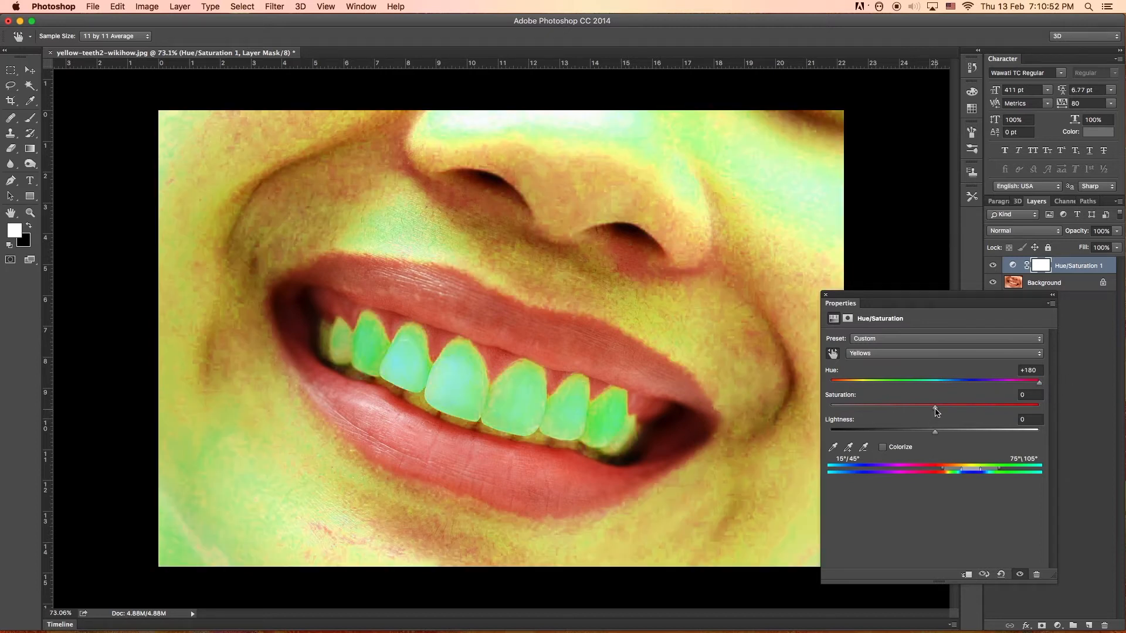
pyautogui.moveTo(935, 408); pyautogui.dragTo(1075, 407)
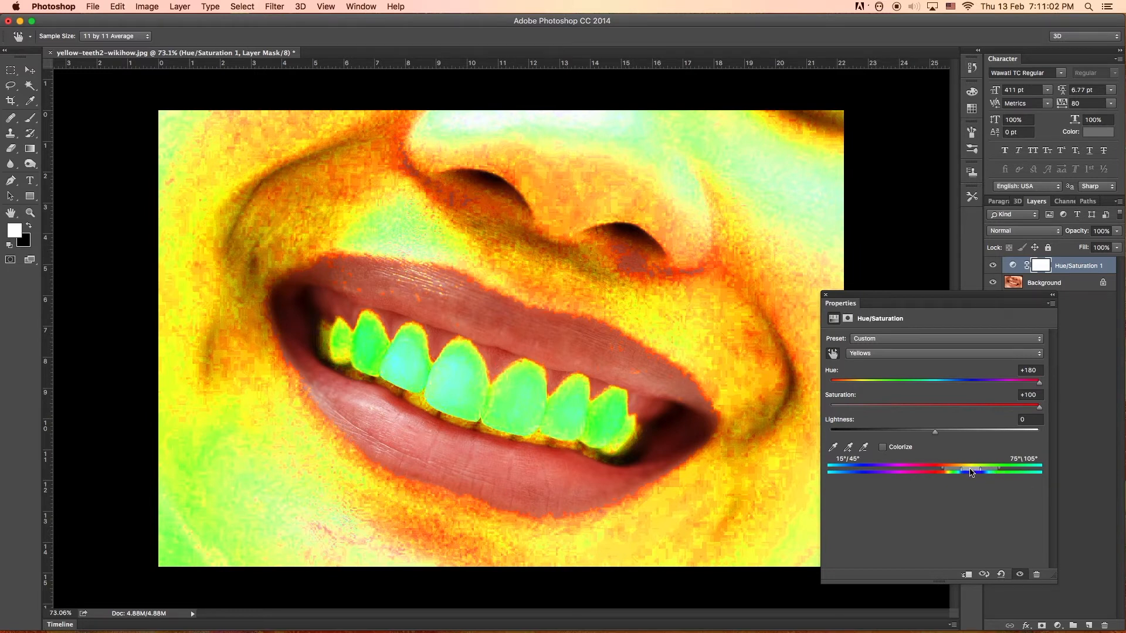
pyautogui.moveTo(970, 470)
pyautogui.mouseDown()
pyautogui.moveTo(1002, 472)
pyautogui.moveTo(945, 470)
pyautogui.moveTo(965, 473)
pyautogui.mouseUp()
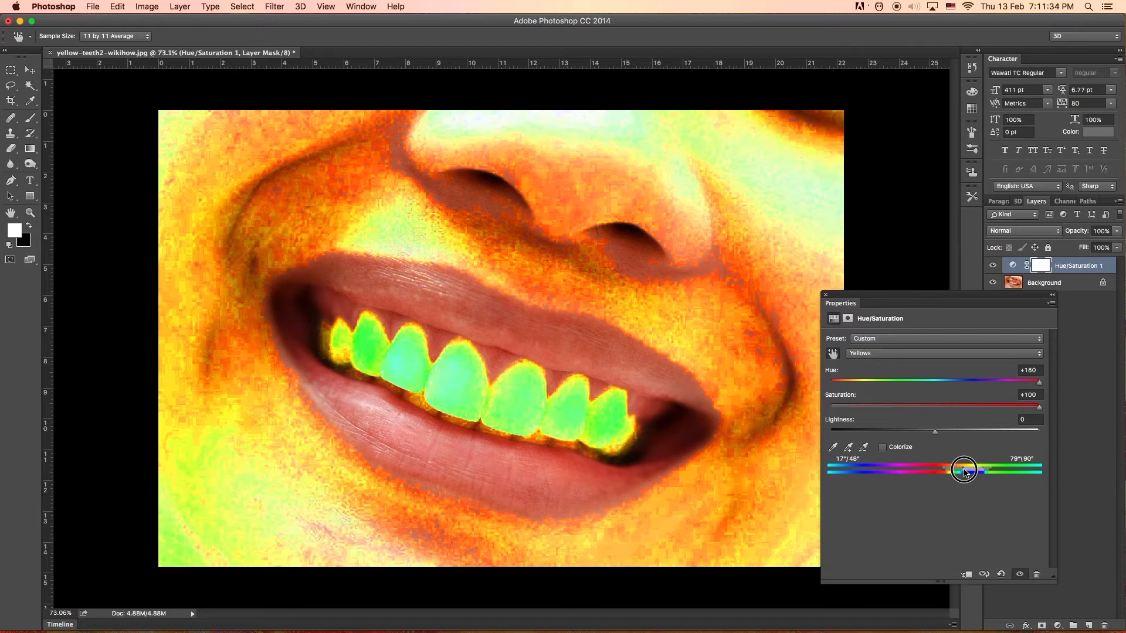
pyautogui.moveTo(985, 473); pyautogui.dragTo(973, 474)
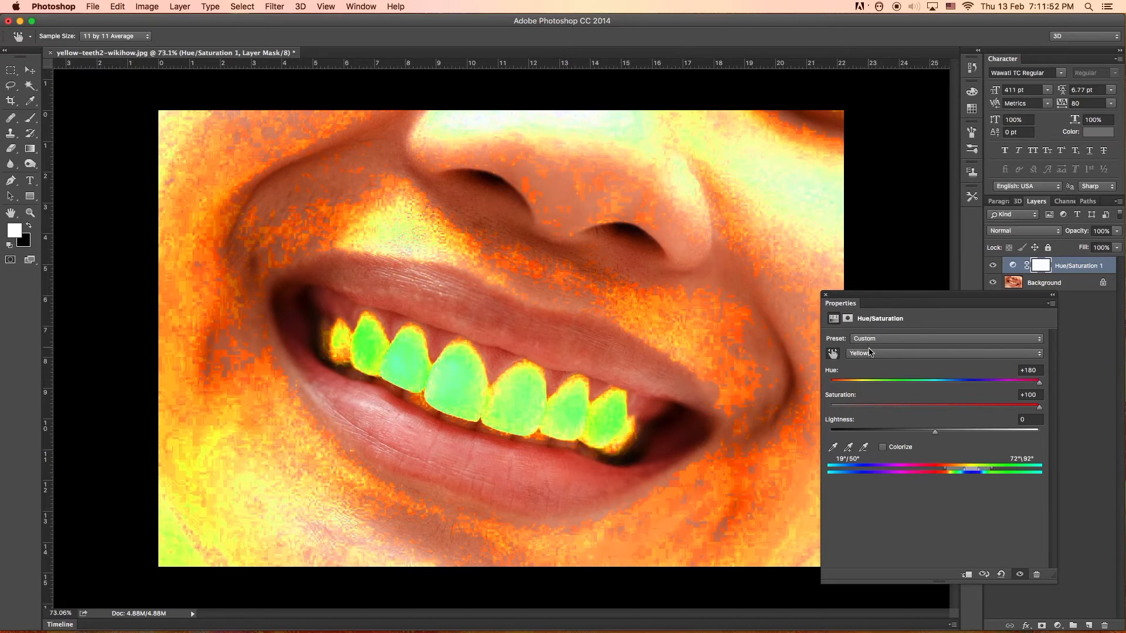
# Reset the Yellows hue to 0 and lower the Yellows saturation to -100
pyautogui.click(1039, 372)
pyautogui.write('0')
pyautogui.click(1041, 397)
pyautogui.write('0')
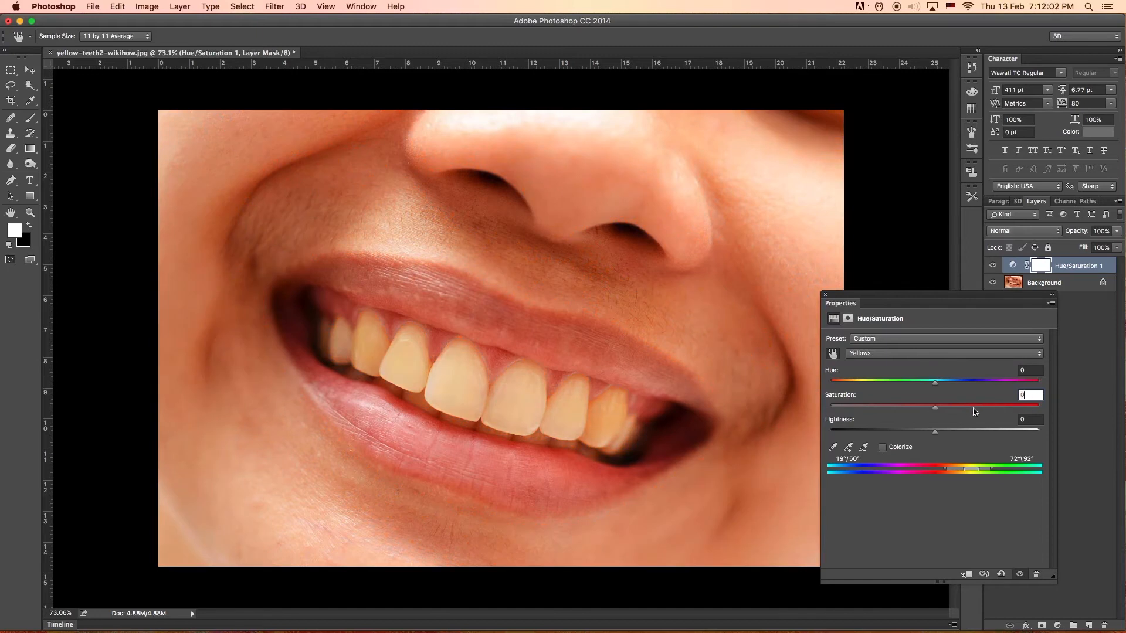
pyautogui.moveTo(936, 412); pyautogui.dragTo(794, 400)
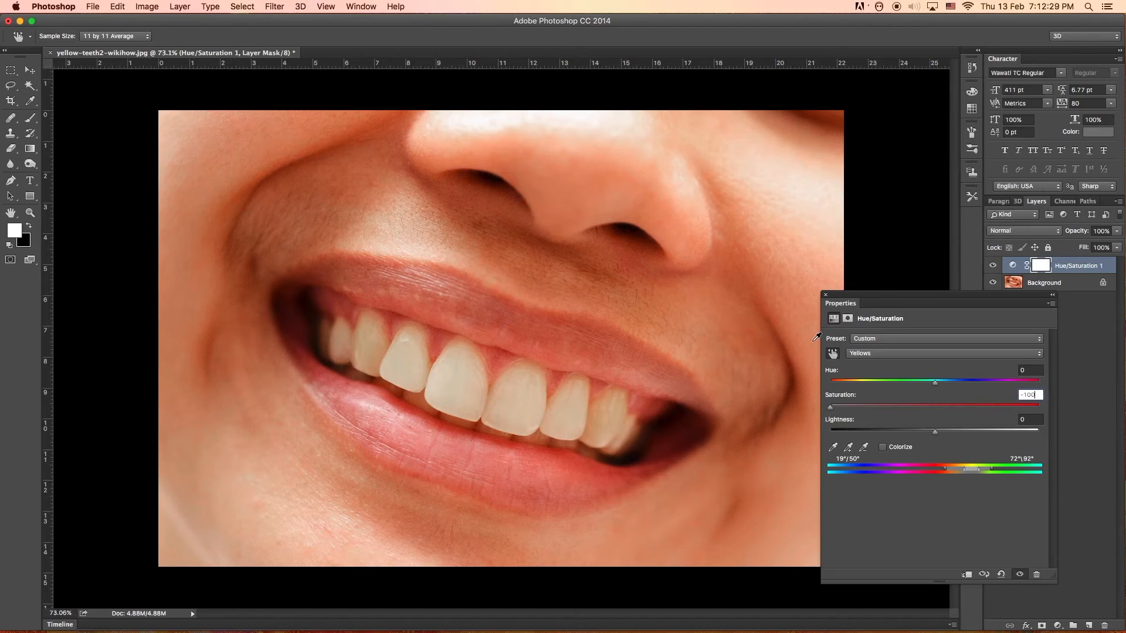
# Close the adjustment's properties and invert the Hue/Saturation layer mask to black
pyautogui.click(825, 295)
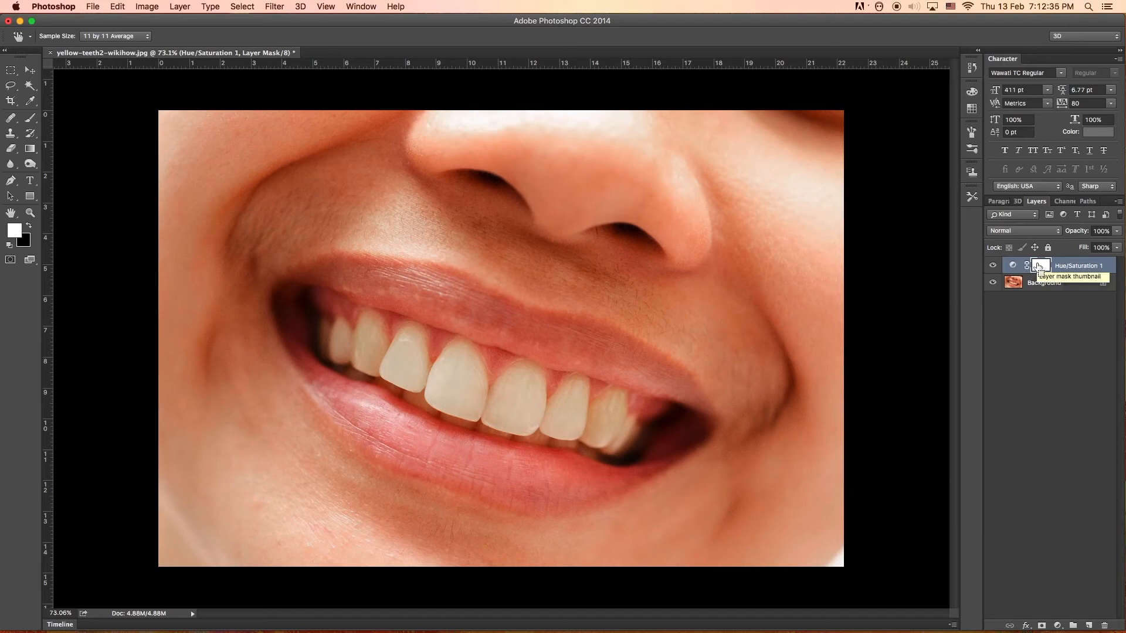
pyautogui.press('super+i')
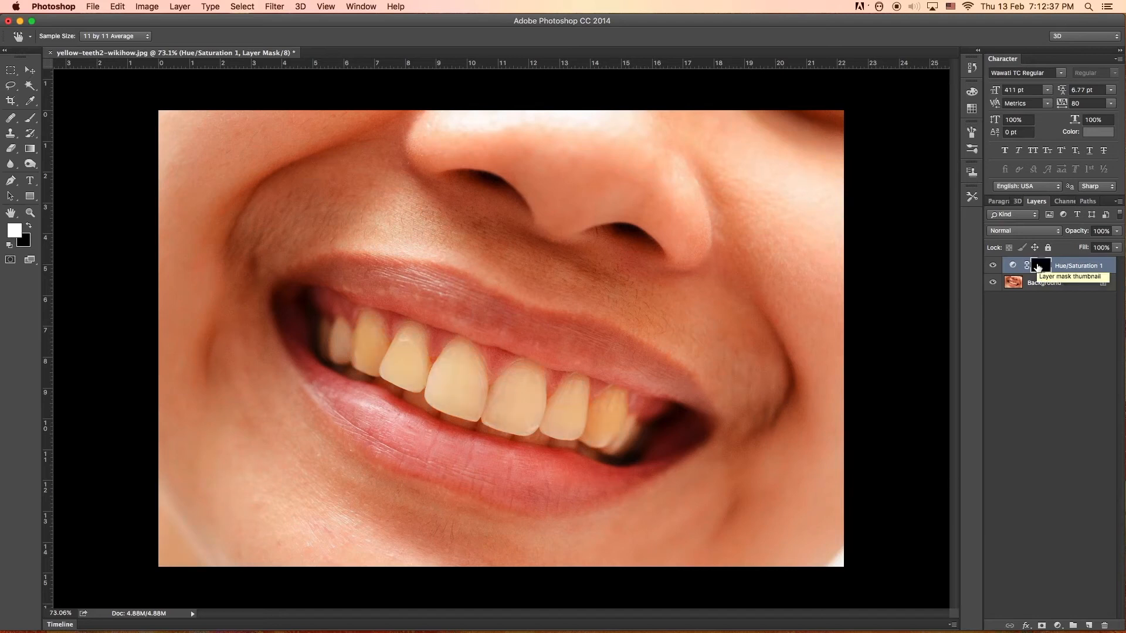
# Paint white over all the upper teeth on the Hue/Saturation mask with the Brush tool at 38% flow
pyautogui.scroll(2, 533, 369)
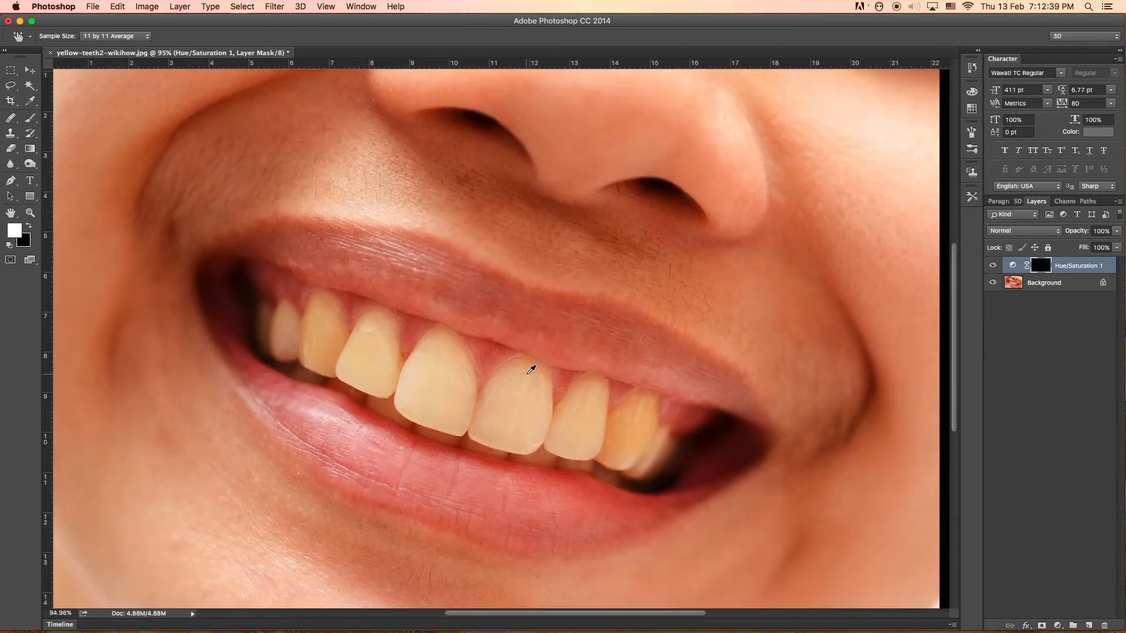
pyautogui.click(31, 118)
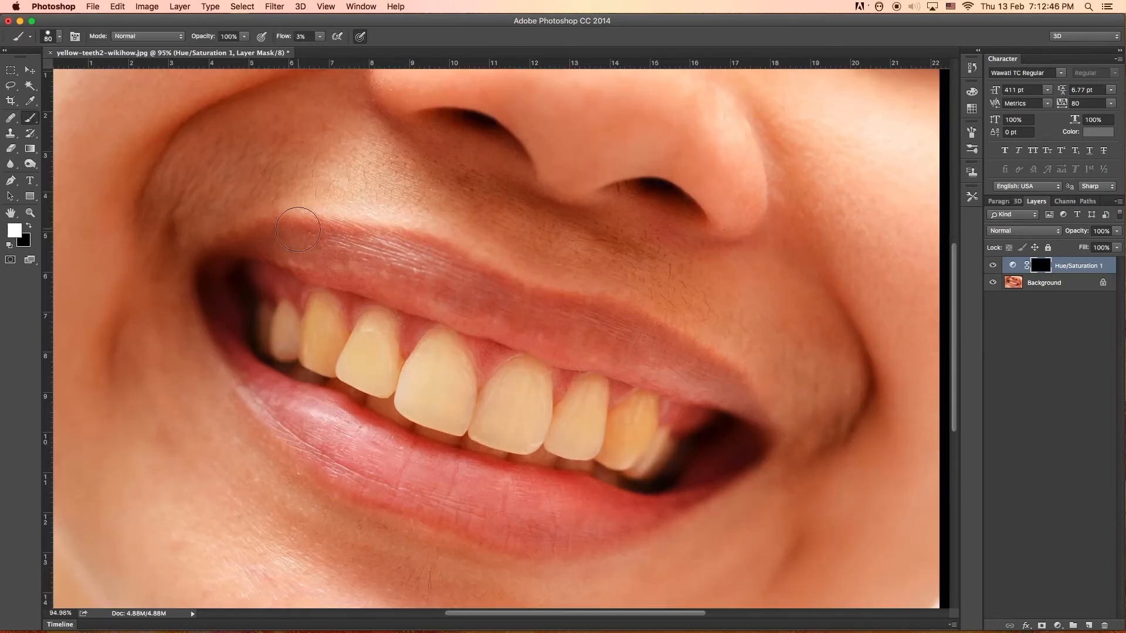
pyautogui.click(321, 38)
pyautogui.moveTo(325, 55); pyautogui.dragTo(343, 54)
pyautogui.click(420, 40)
pyautogui.moveTo(360, 340)
pyautogui.mouseDown()
pyautogui.moveTo(364, 357)
pyautogui.moveTo(439, 372)
pyautogui.moveTo(440, 357)
pyautogui.moveTo(432, 396)
pyautogui.mouseUp()
pyautogui.moveTo(505, 393)
pyautogui.mouseDown()
pyautogui.moveTo(522, 389)
pyautogui.moveTo(477, 364)
pyautogui.moveTo(515, 432)
pyautogui.moveTo(565, 439)
pyautogui.moveTo(527, 430)
pyautogui.moveTo(525, 384)
pyautogui.moveTo(636, 407)
pyautogui.moveTo(606, 434)
pyautogui.moveTo(659, 472)
pyautogui.moveTo(635, 414)
pyautogui.mouseUp()
pyautogui.moveTo(442, 354)
pyautogui.mouseDown()
pyautogui.moveTo(407, 387)
pyautogui.moveTo(313, 355)
pyautogui.moveTo(375, 368)
pyautogui.moveTo(312, 316)
pyautogui.moveTo(397, 334)
pyautogui.moveTo(289, 321)
pyautogui.moveTo(317, 334)
pyautogui.moveTo(310, 347)
pyautogui.moveTo(329, 360)
pyautogui.moveTo(303, 315)
pyautogui.mouseUp()
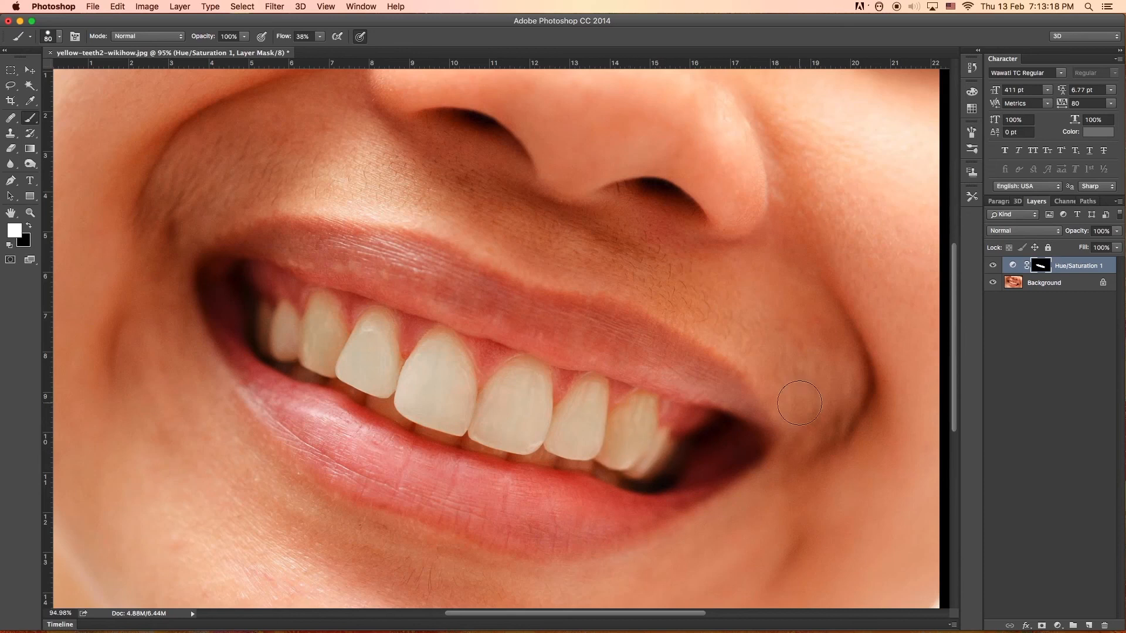
# Toggle the Hue/Saturation layer's visibility off and on to compare the teeth before and after whitening
pyautogui.click(992, 266)
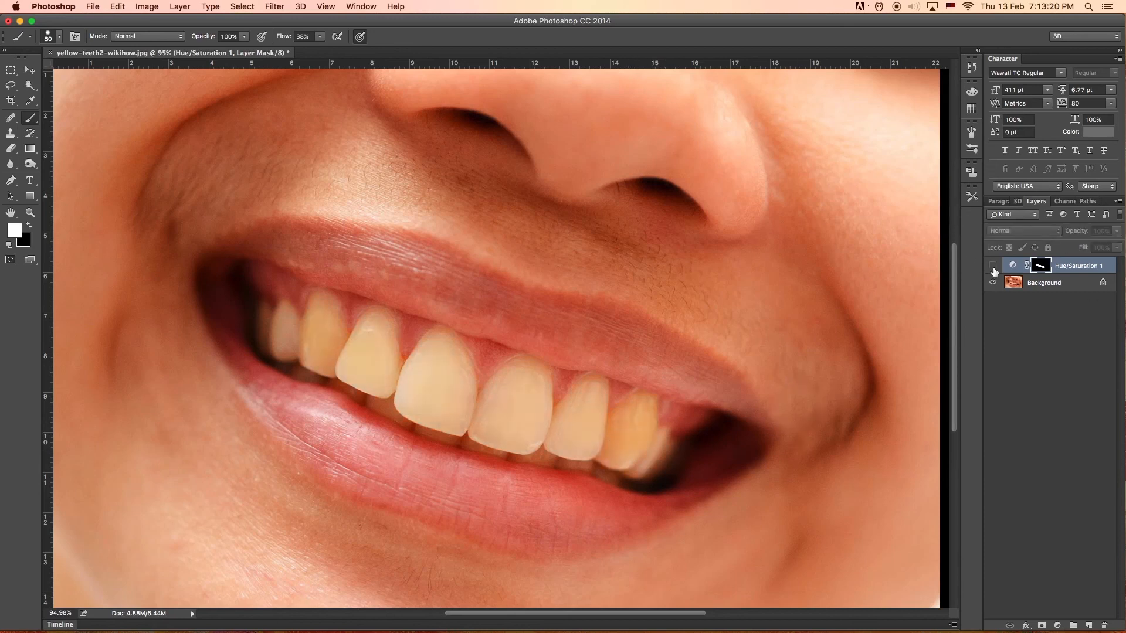
pyautogui.click(992, 266)
pyautogui.click(993, 269)
pyautogui.click(993, 269)
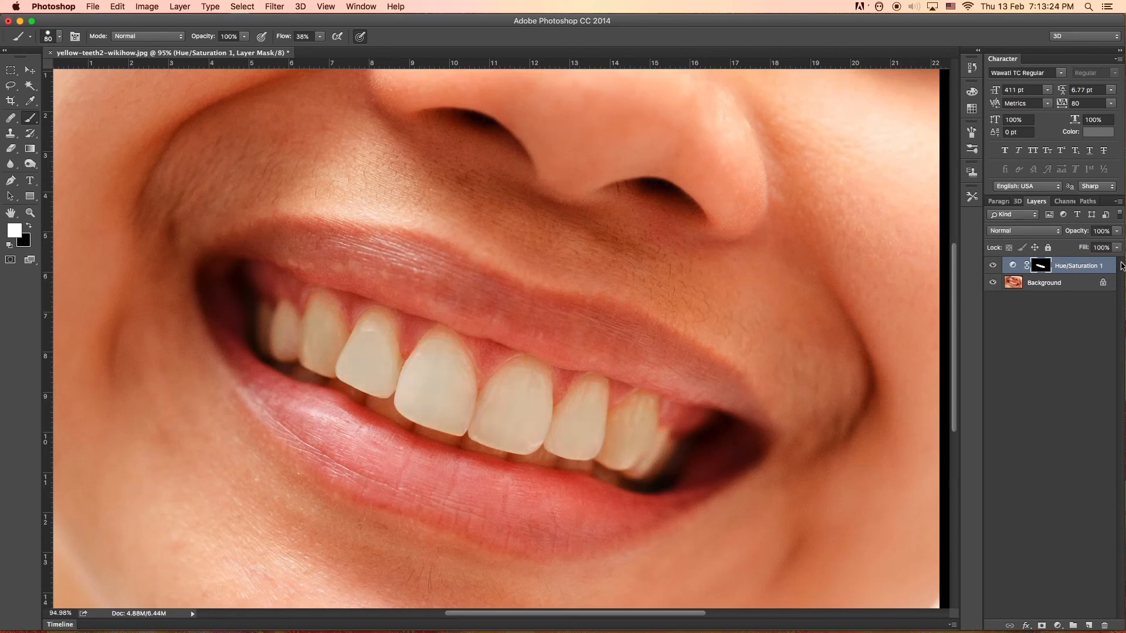
# Lower the Hue/Saturation layer's opacity to 91%
pyautogui.click(1118, 232)
pyautogui.moveTo(1120, 247)
pyautogui.mouseDown()
pyautogui.moveTo(1097, 246)
pyautogui.moveTo(1115, 248)
pyautogui.mouseUp()
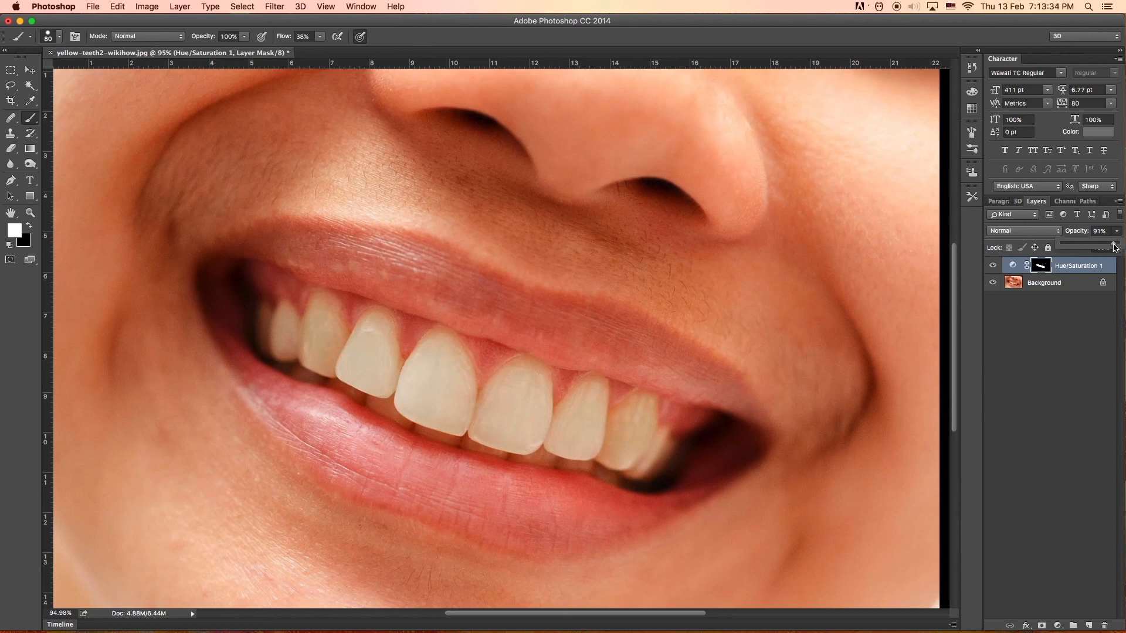